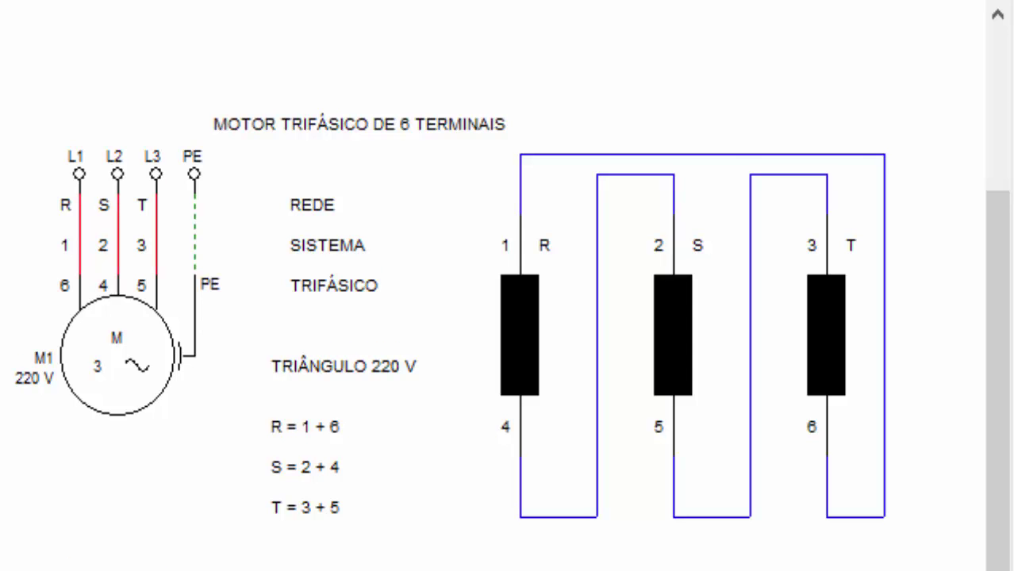
- Scroll down to the six-terminal motor's delta 220 V connection (R = 1 + 6, S = 2 + 4, T = 3 + 5)
scroll(409, 226, "down", 3)
- Scroll further so control circuit, power circuit with M1, and delta and star diagrams are visible
scroll(409, 226, "down", 3)
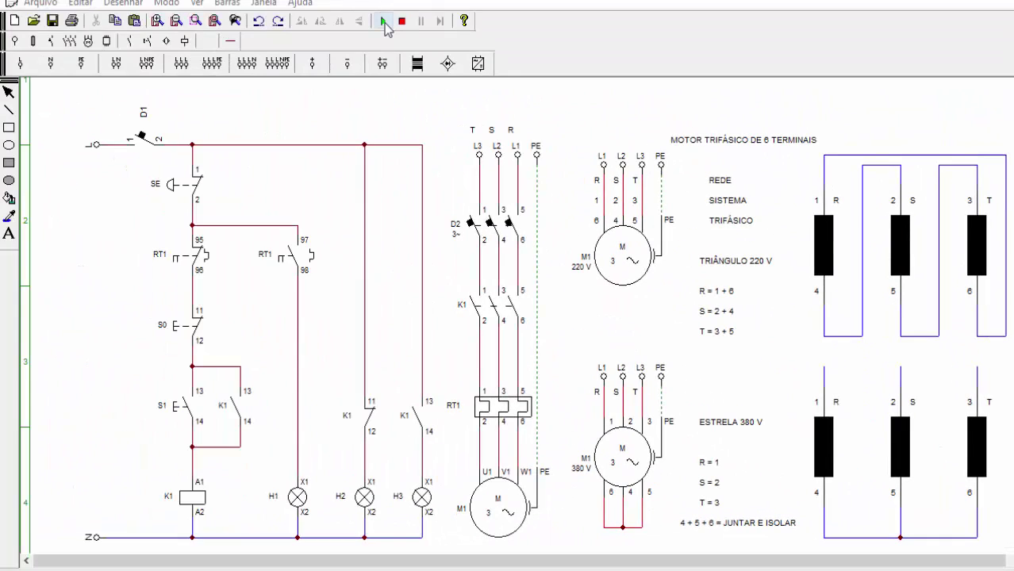
- Run the simulation and close switch D1 and breaker D2, lighting lamp H2 yellow
left_click(384, 22)
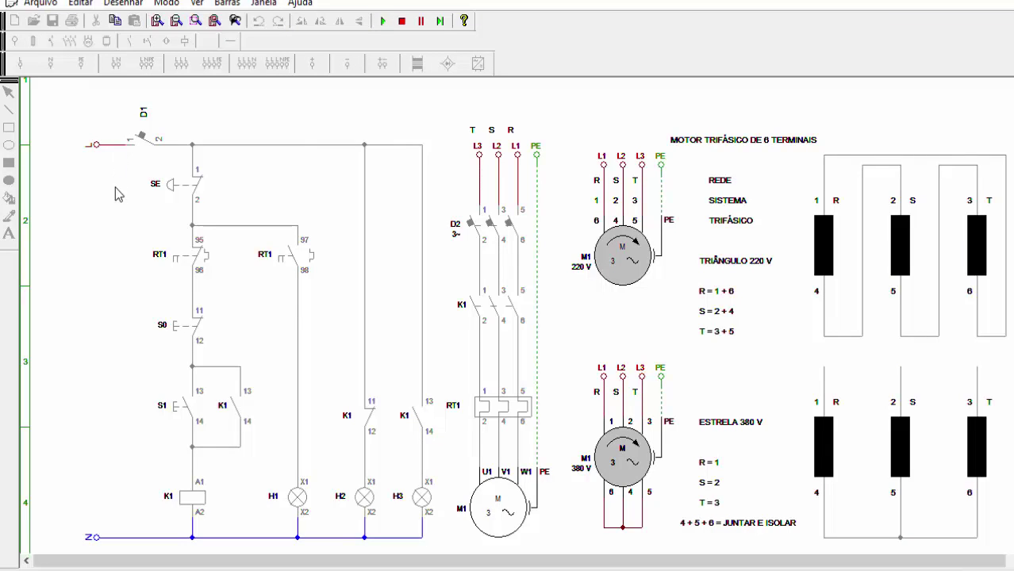
left_click(141, 140)
left_click(504, 240)
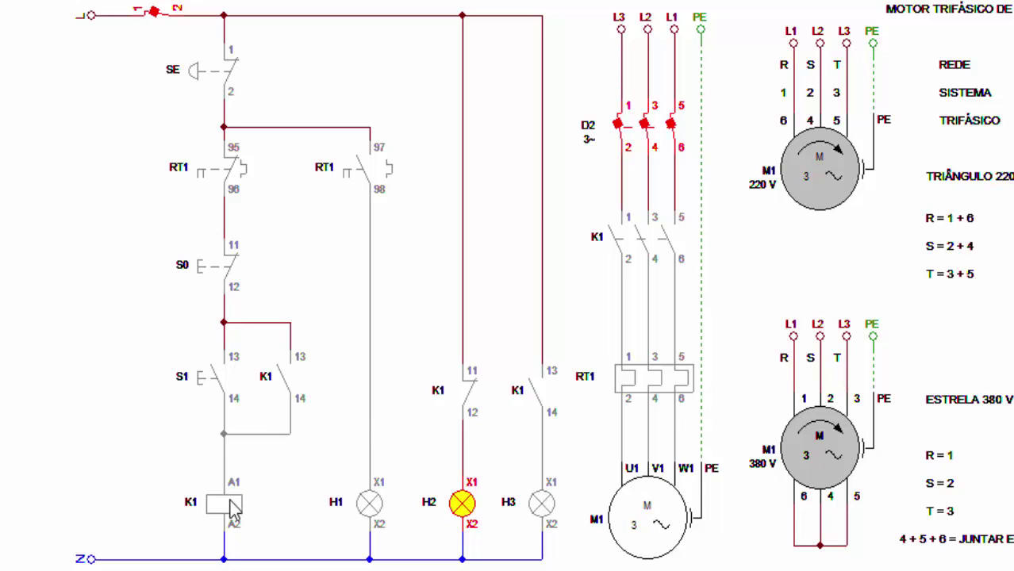
- Press pushbutton S1 so K1 seals in, motor M1 runs and lamp H3 glows green
left_click(208, 387)
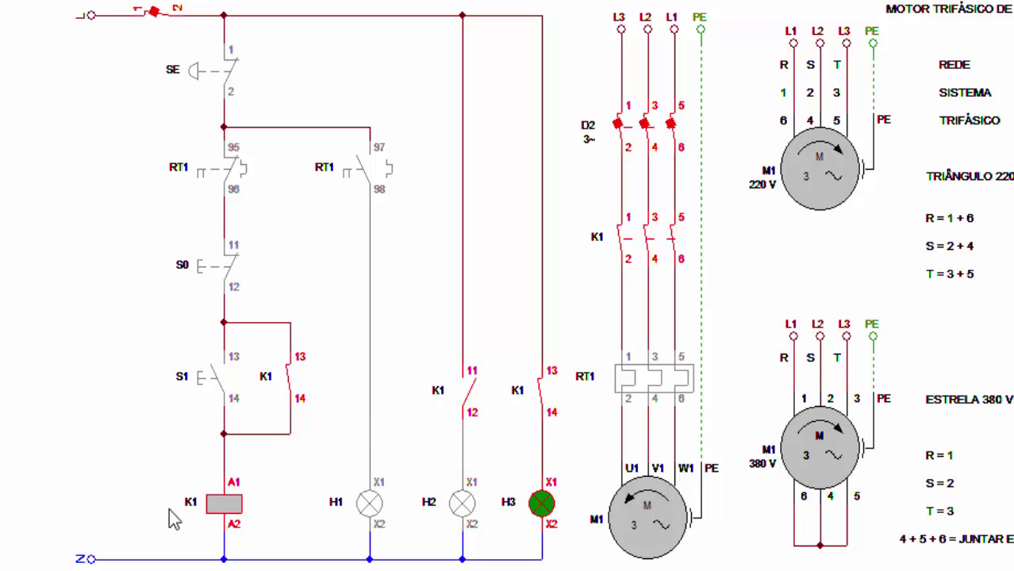